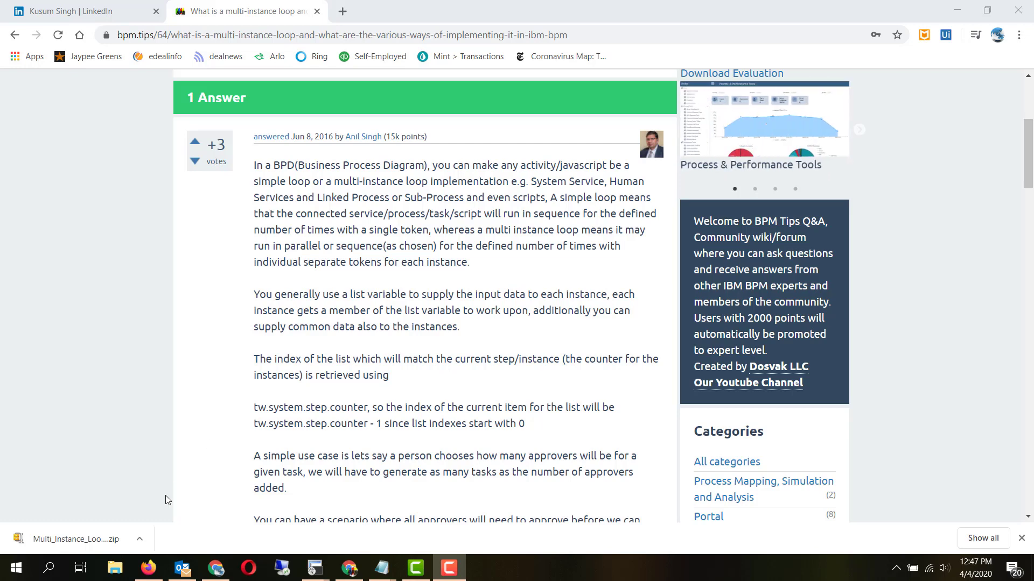
Bring the IBM BPM Designer window forward from the Firefox taskbar icon.
{"action": "mouse_move", "coordinate": [148, 568]}
{"action": "left_click", "coordinate": [145, 479]}
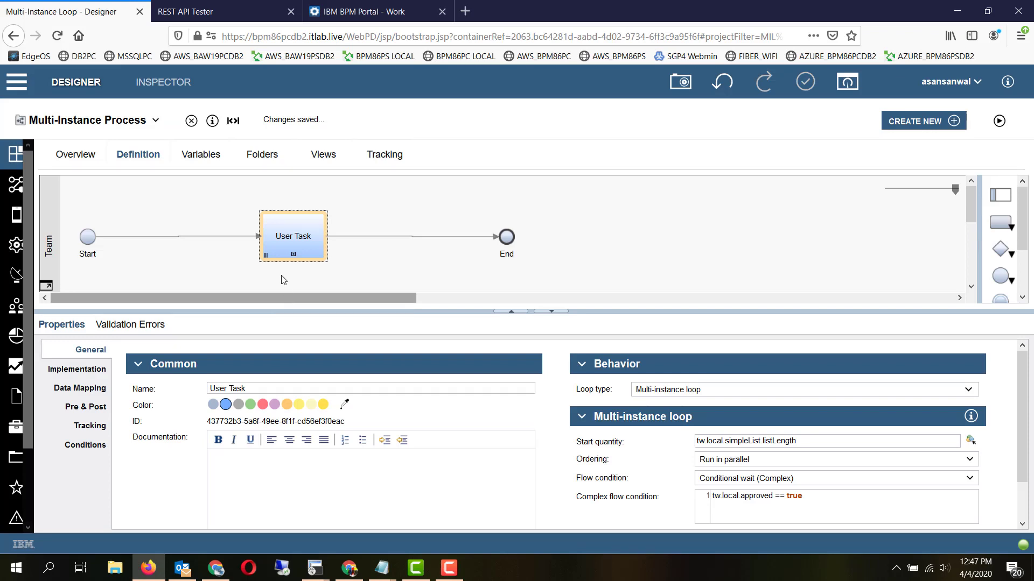
{"action": "left_click", "coordinate": [299, 244]}
{"action": "double_click", "coordinate": [300, 243]}
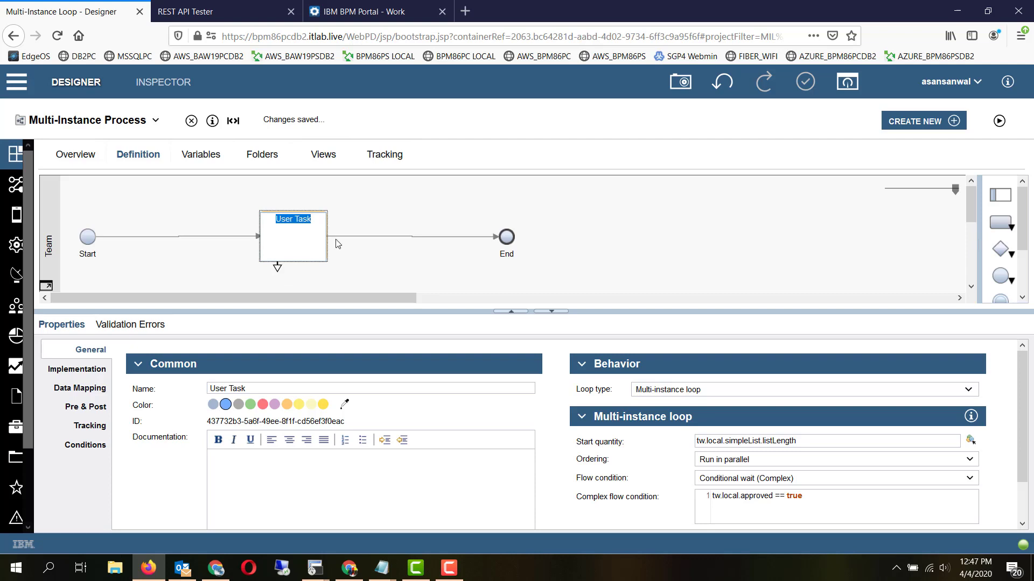
{"action": "left_click", "coordinate": [697, 393]}
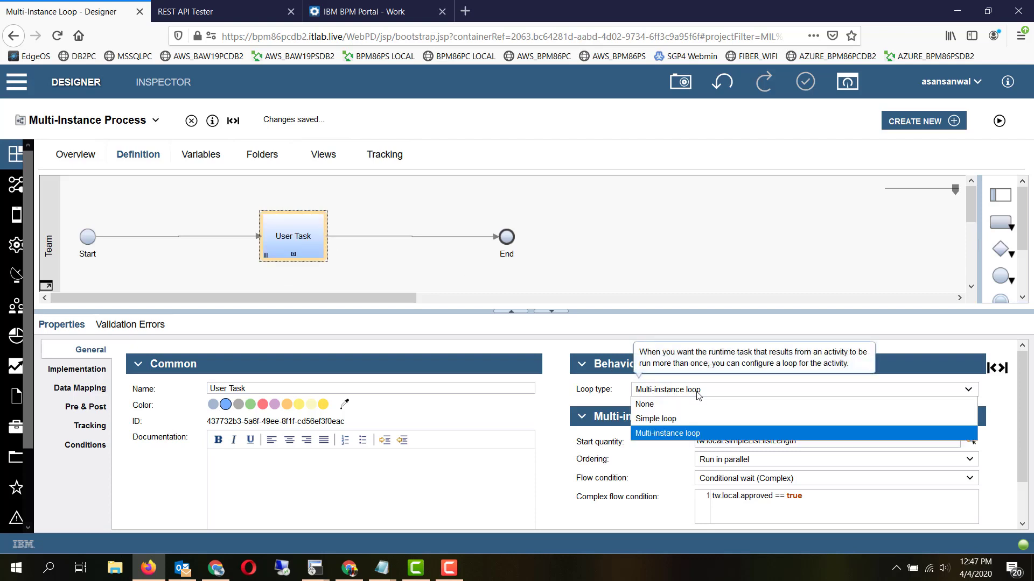
{"action": "left_click", "coordinate": [692, 434]}
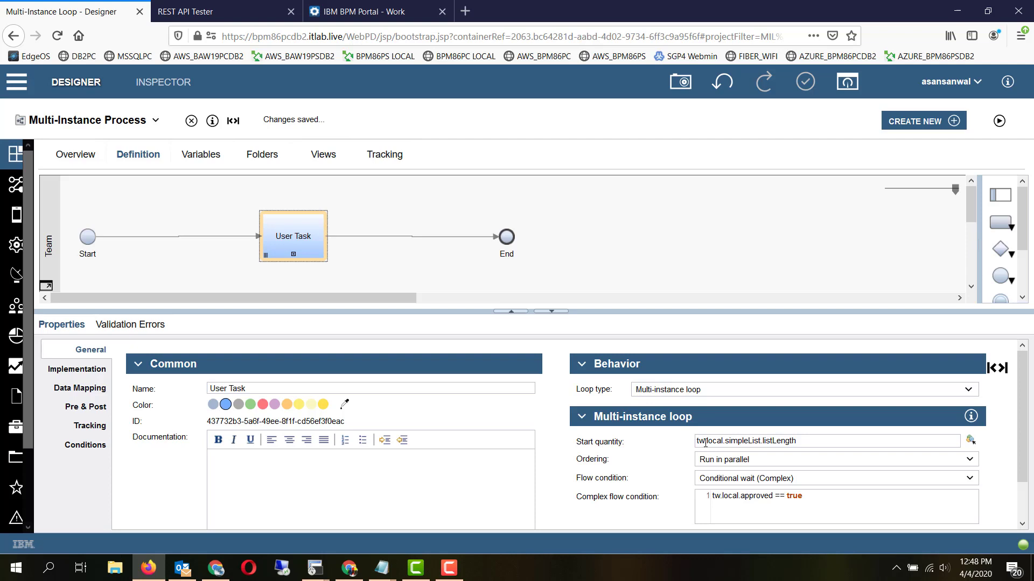
{"action": "left_click_drag", "start_coordinate": [833, 444], "coordinate": [697, 448]}
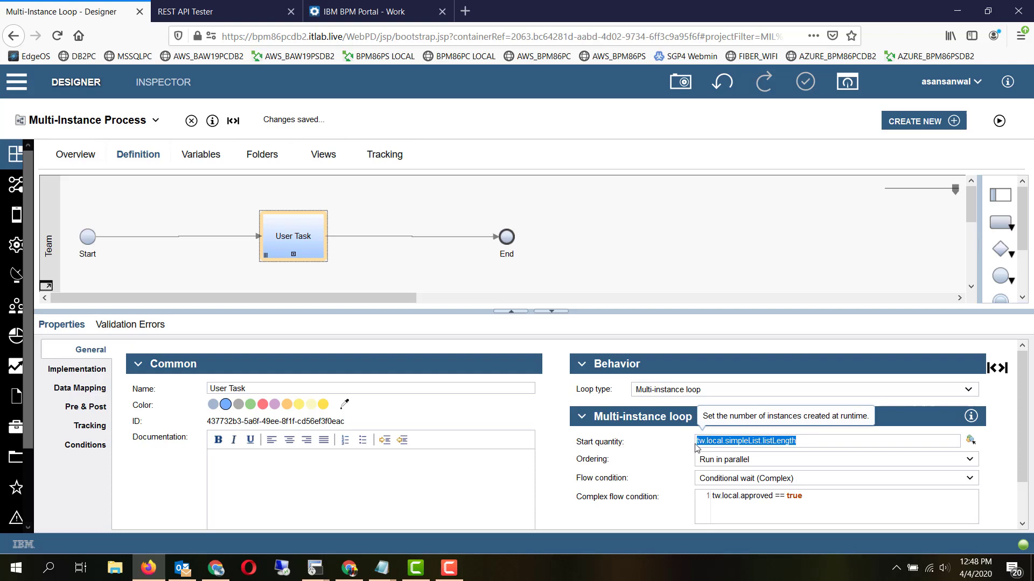
{"action": "left_click", "coordinate": [749, 461]}
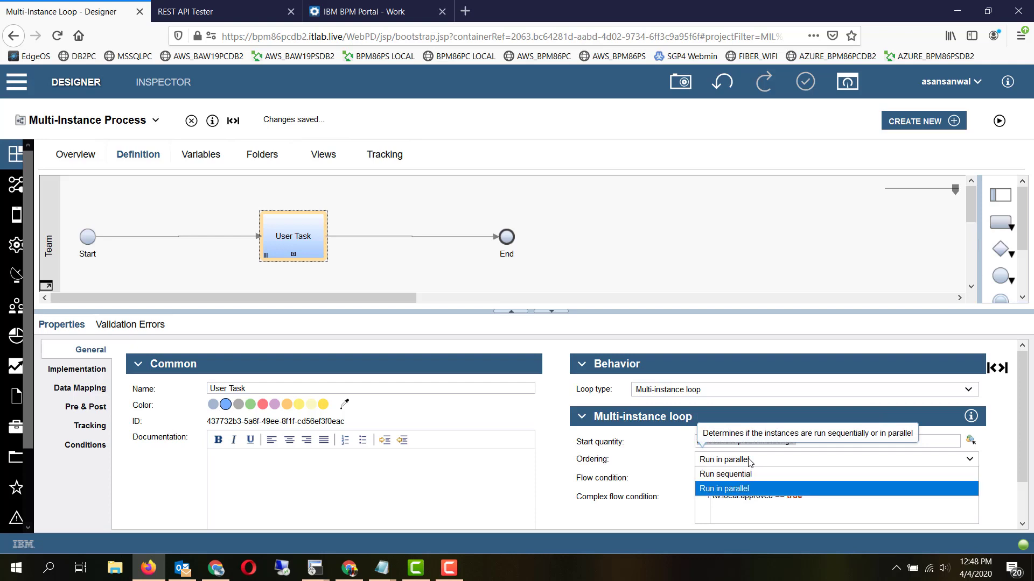
{"action": "left_click", "coordinate": [749, 461]}
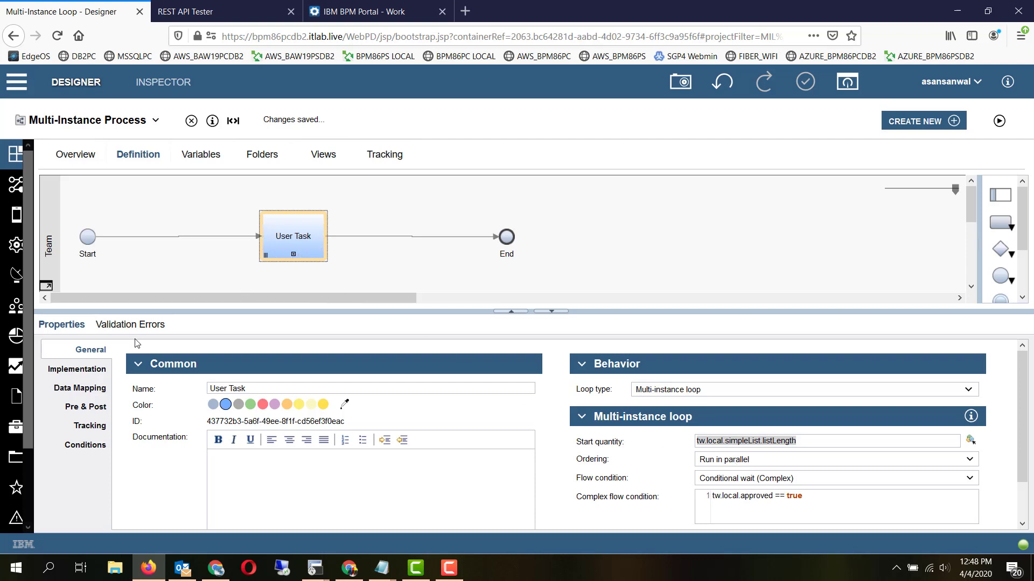
{"action": "left_click", "coordinate": [102, 372]}
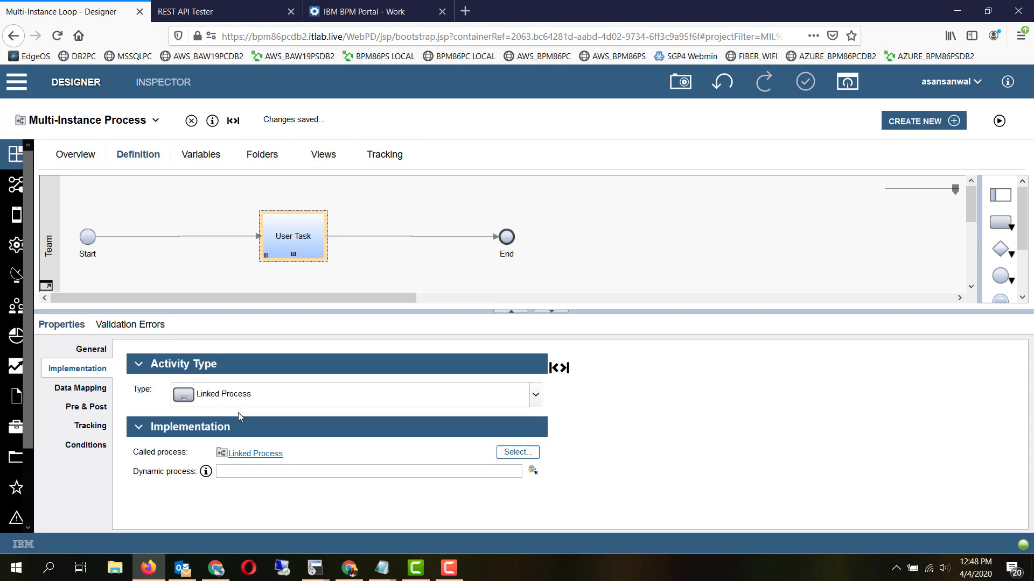
{"action": "left_click", "coordinate": [334, 401]}
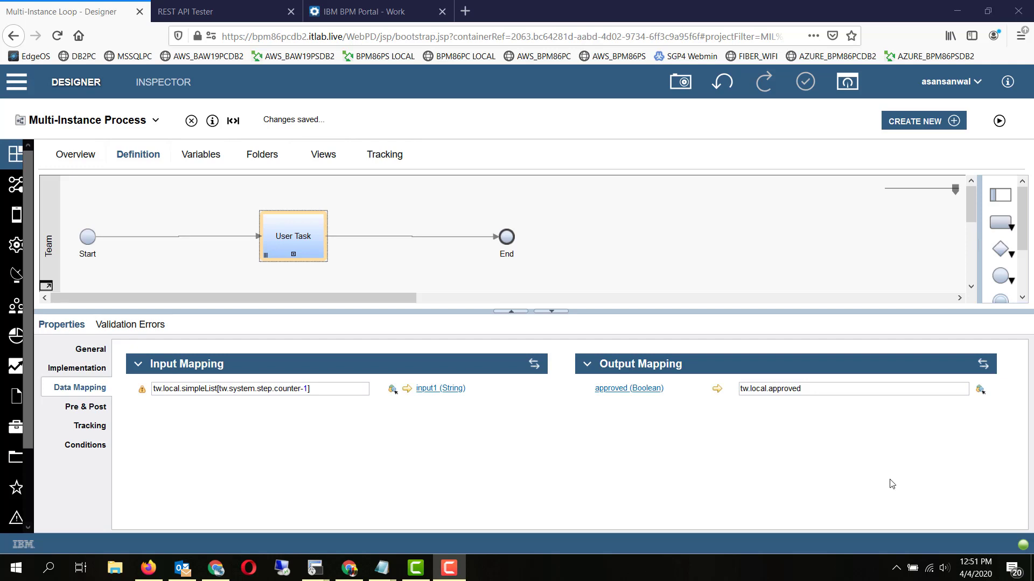
{"action": "left_click_drag", "start_coordinate": [301, 388], "coordinate": [224, 390]}
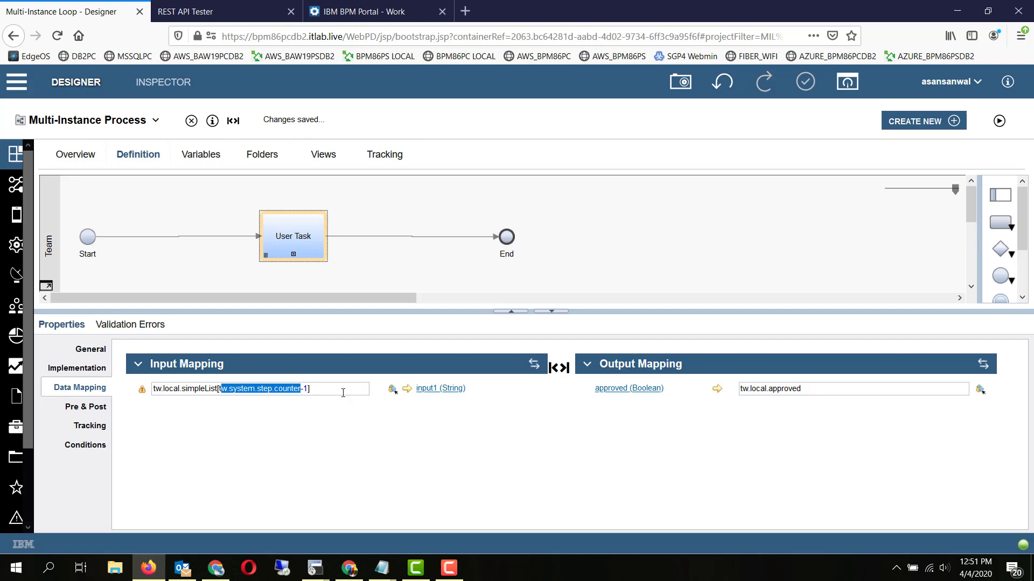
{"action": "left_click", "coordinate": [335, 391]}
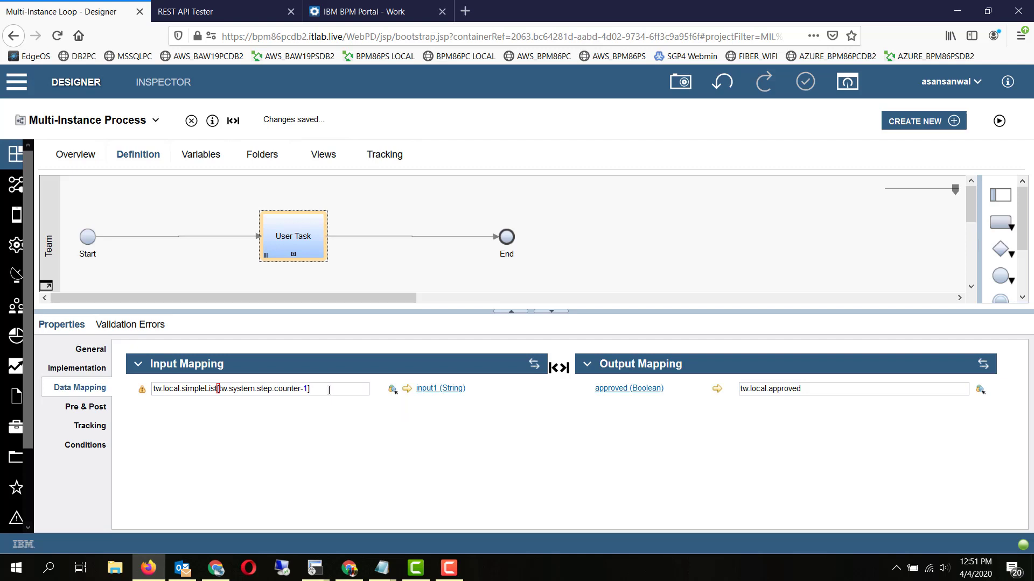
{"action": "left_click_drag", "start_coordinate": [307, 388], "coordinate": [153, 388]}
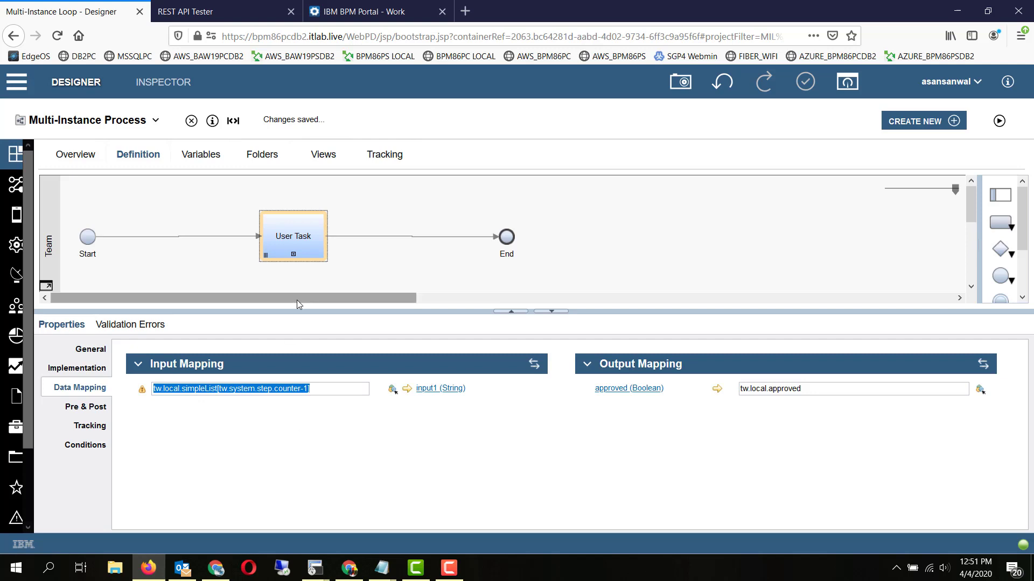
{"action": "left_click", "coordinate": [299, 237]}
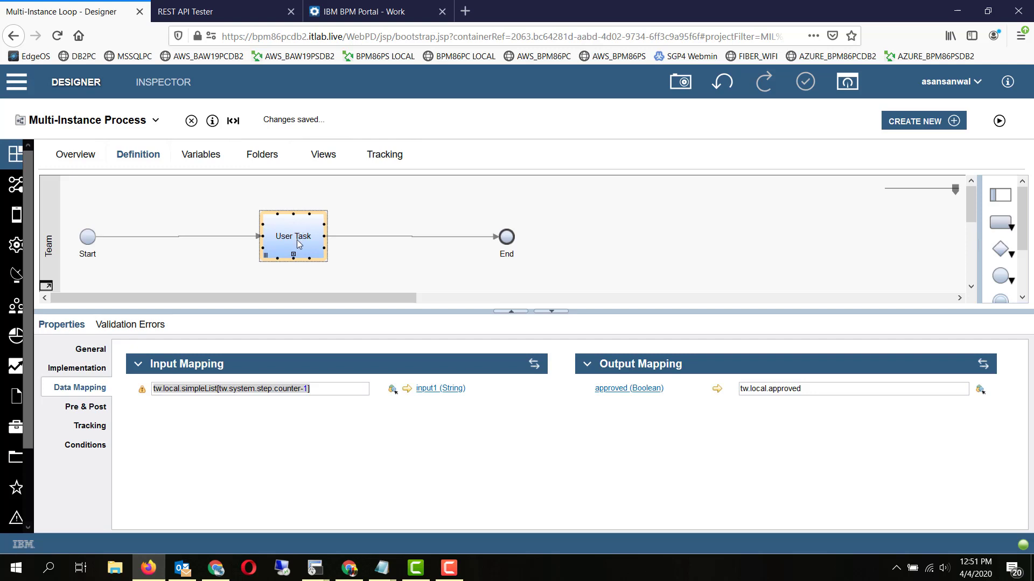
{"action": "left_click", "coordinate": [98, 369]}
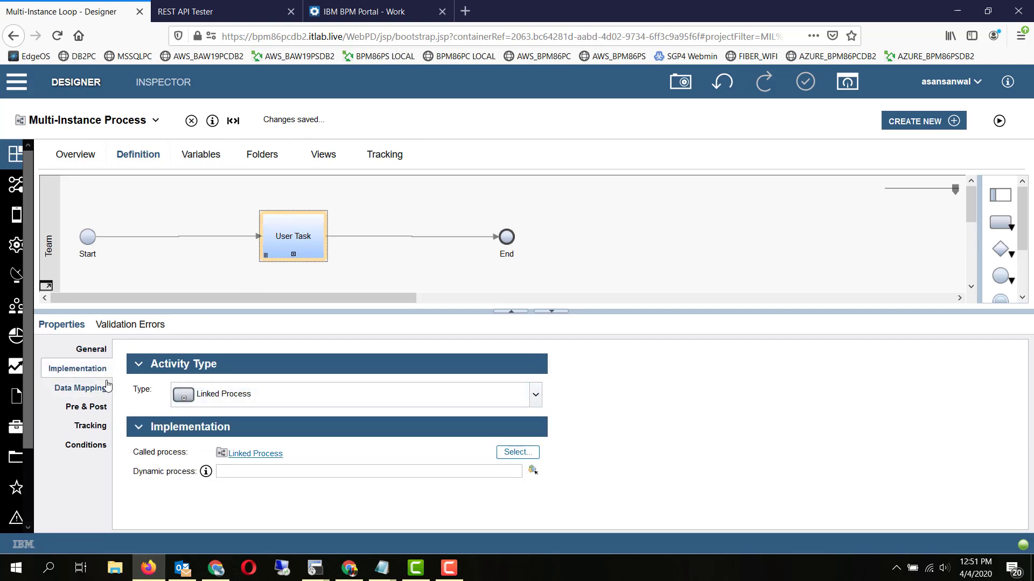
Back in the User Task's loop settings, keep the conditional wait flow condition.
{"action": "left_click", "coordinate": [96, 351]}
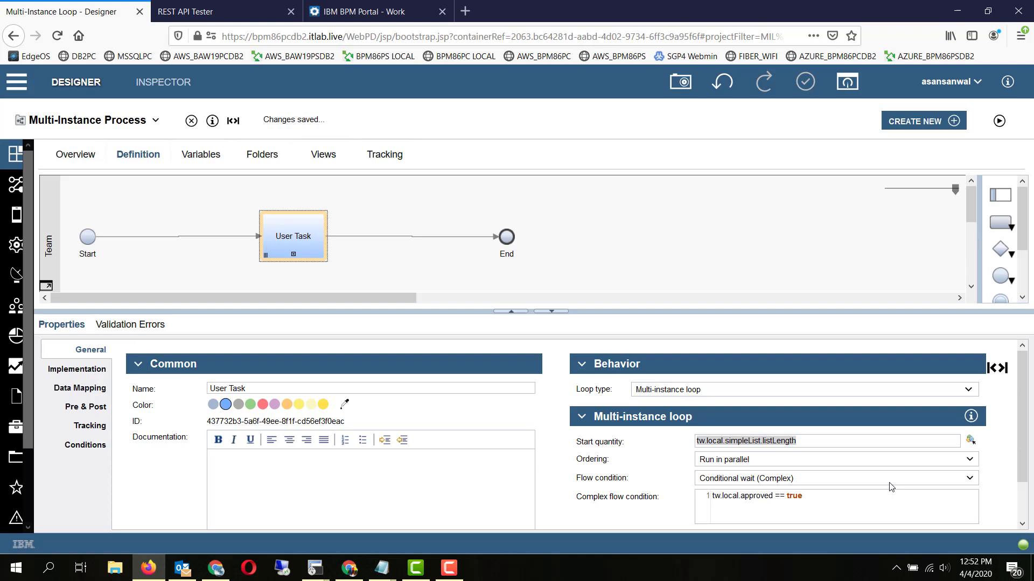
{"action": "left_click_drag", "start_coordinate": [1025, 438], "coordinate": [1024, 458]}
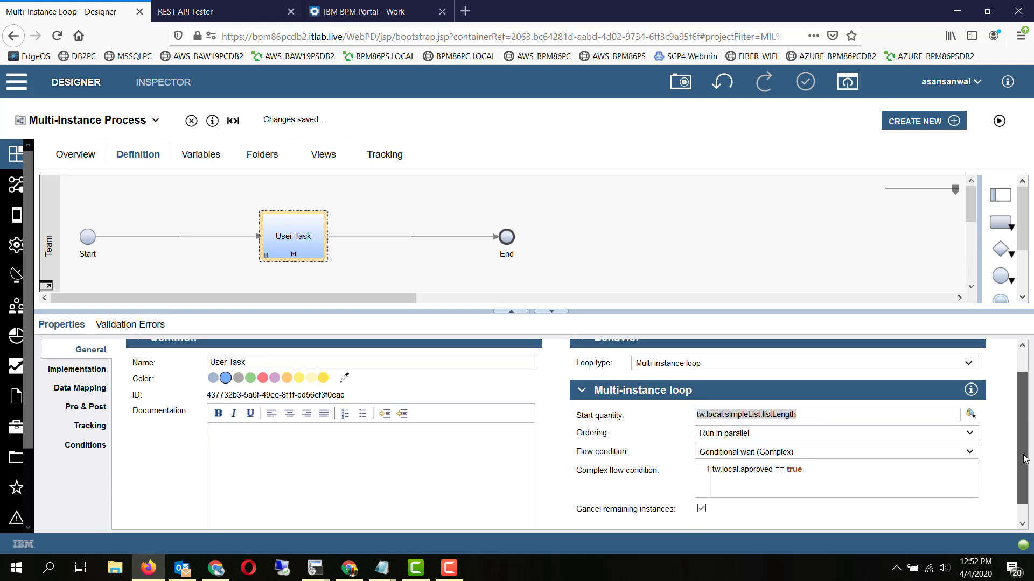
{"action": "left_click", "coordinate": [823, 455]}
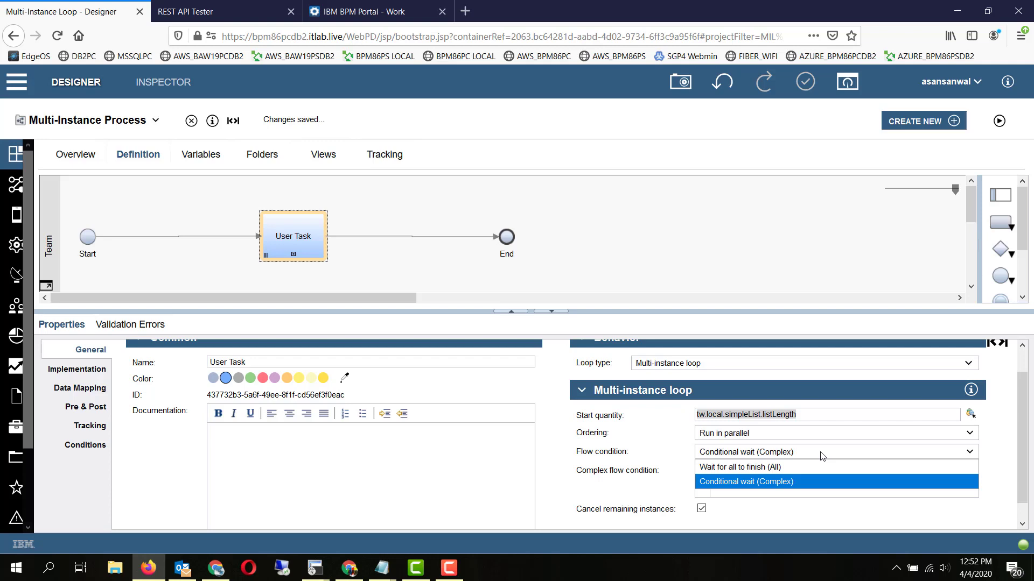
{"action": "left_click", "coordinate": [761, 483]}
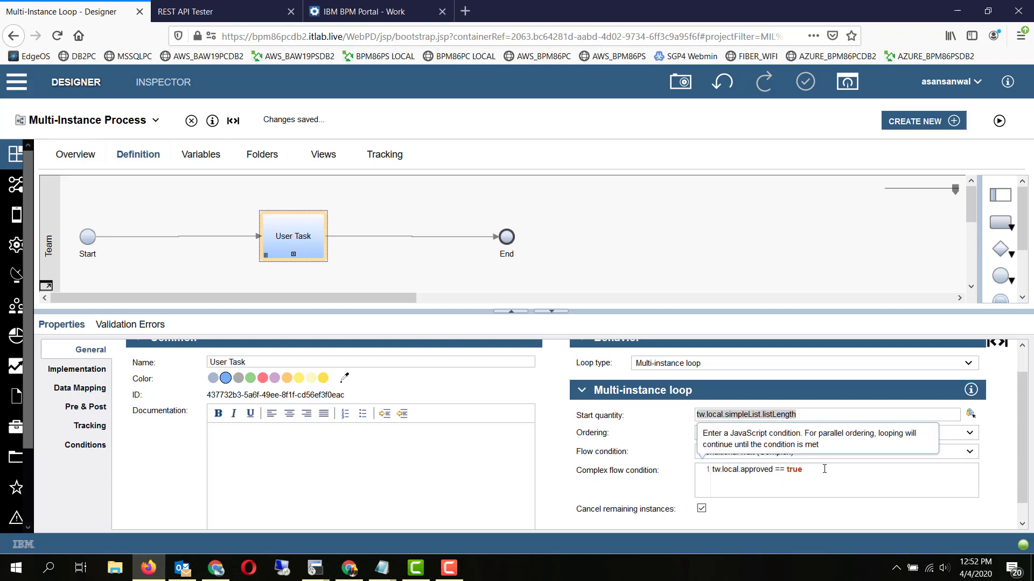
{"action": "left_click_drag", "start_coordinate": [824, 469], "coordinate": [746, 472]}
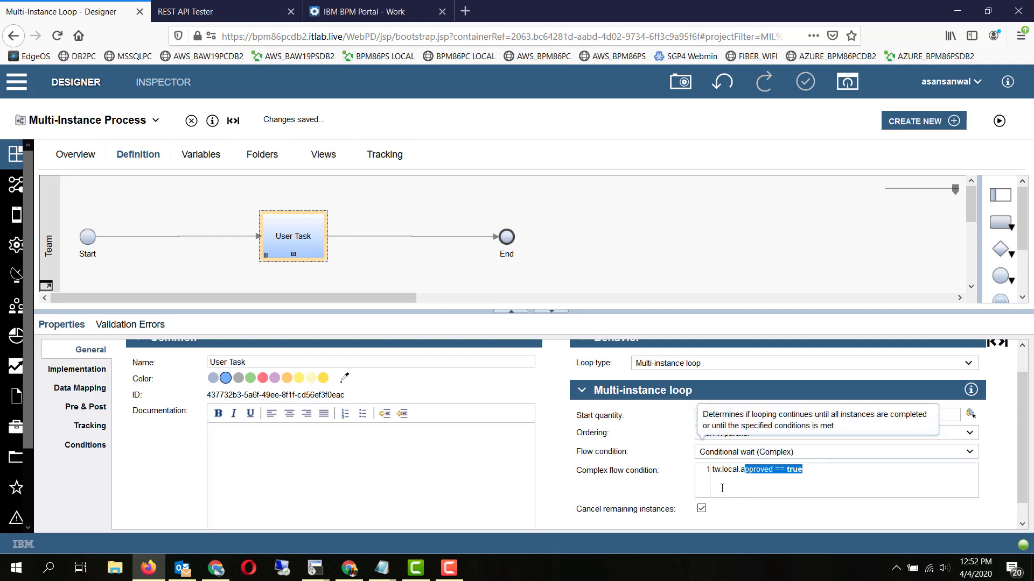
Toggle Cancel remaining instances off and back on, then finish editing to commit the process.
{"action": "left_click", "coordinate": [702, 508]}
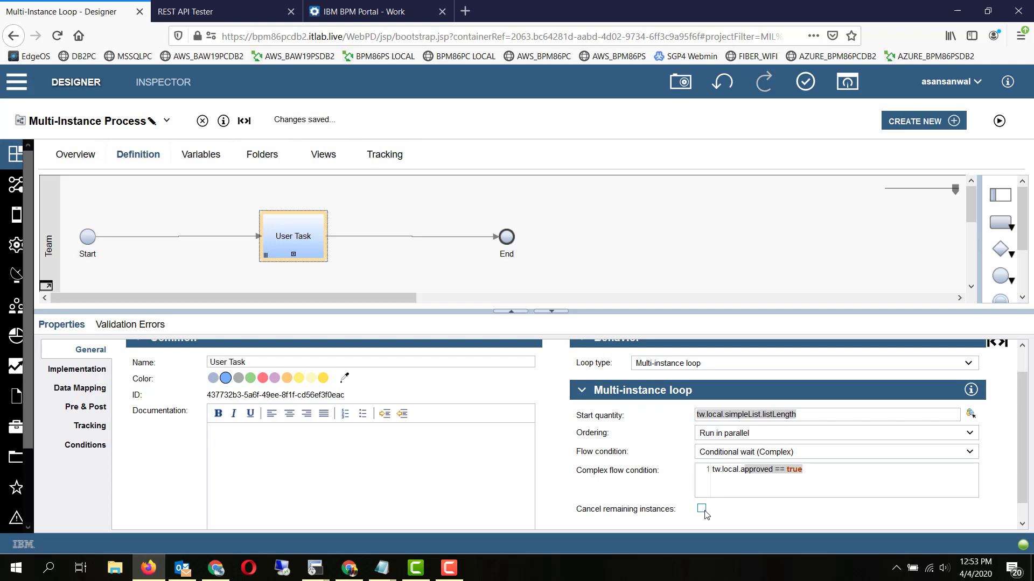
{"action": "left_click", "coordinate": [702, 509]}
{"action": "left_click", "coordinate": [806, 82]}
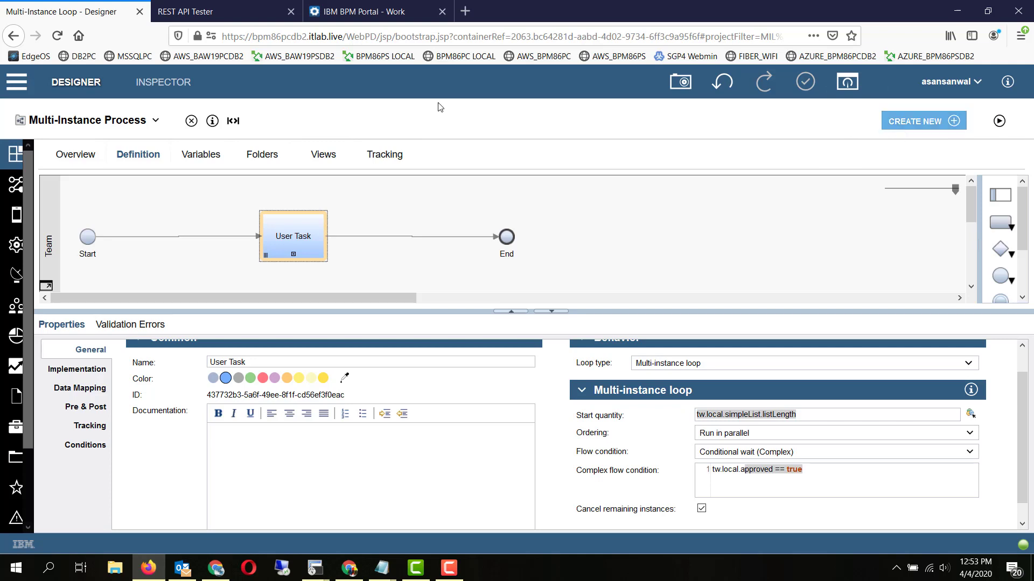
Inspect the simpleList variable, whose default value lists "1" through "10", then restore 100% zoom.
{"action": "left_click", "coordinate": [221, 155]}
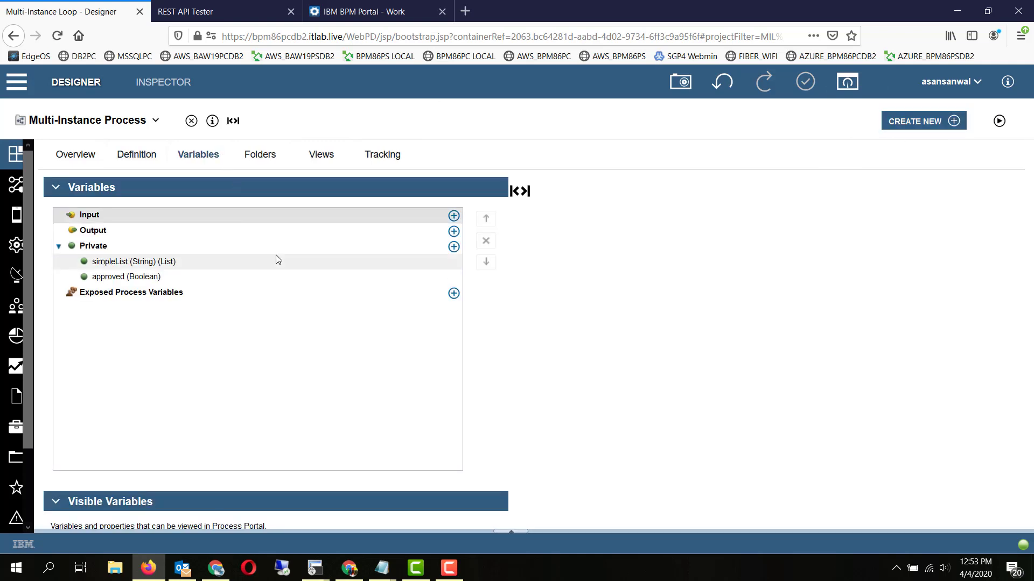
{"action": "left_click", "coordinate": [277, 260]}
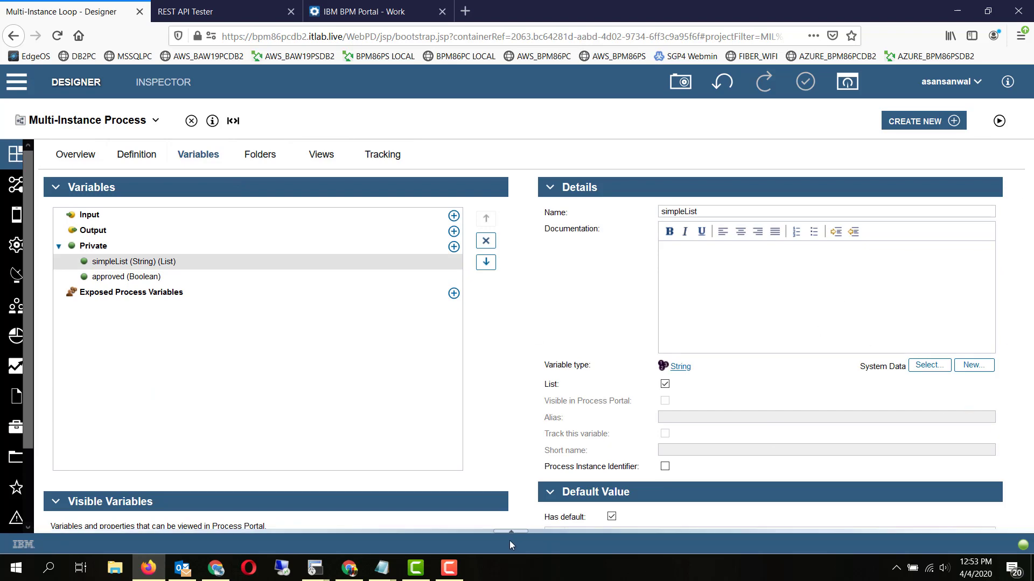
{"action": "key", "text": "ctrl+minus"}
{"action": "key", "text": "ctrl+minus"}
{"action": "key", "text": "ctrl+minus"}
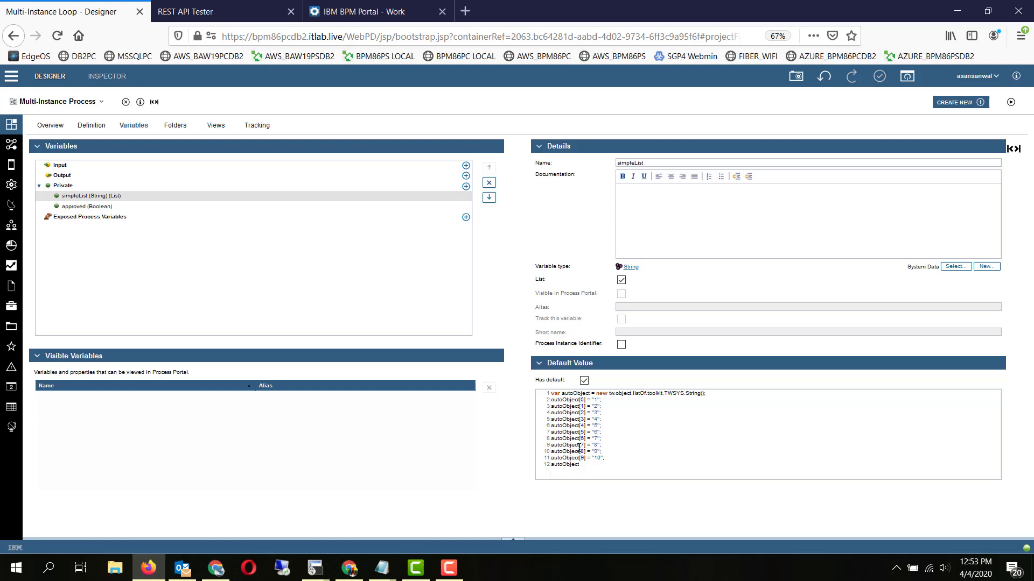
{"action": "key", "text": "ctrl+plus"}
{"action": "key", "text": "ctrl+plus"}
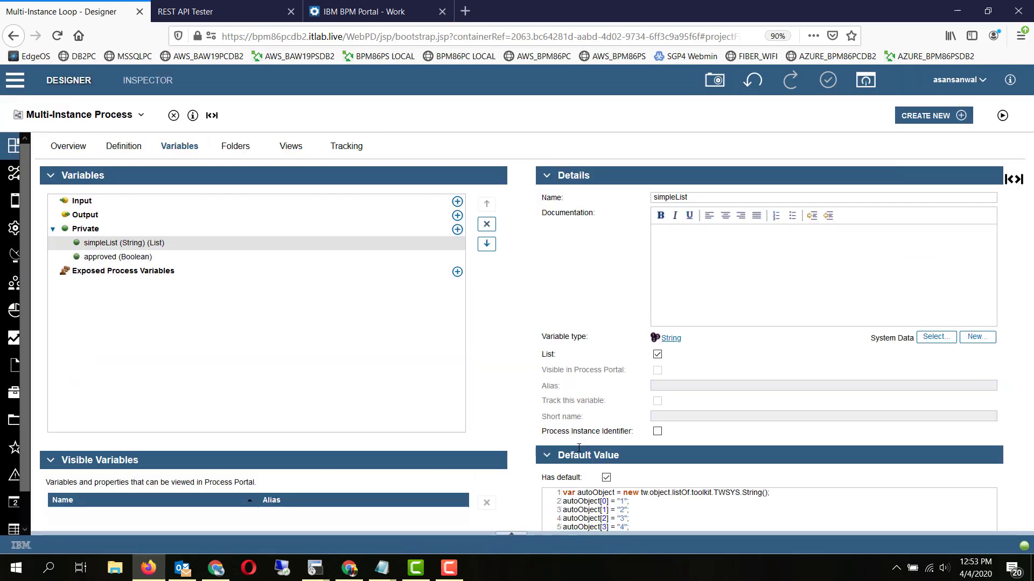
{"action": "key", "text": "ctrl+plus"}
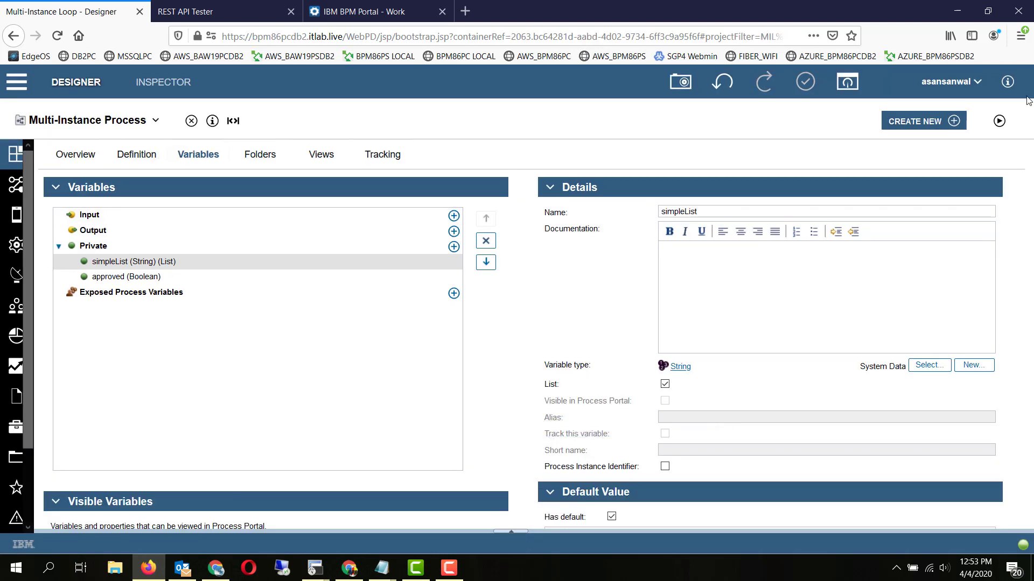
Run Multi-Instance Process in Inspector and open User Task 2934's details.
{"action": "left_click", "coordinate": [999, 121]}
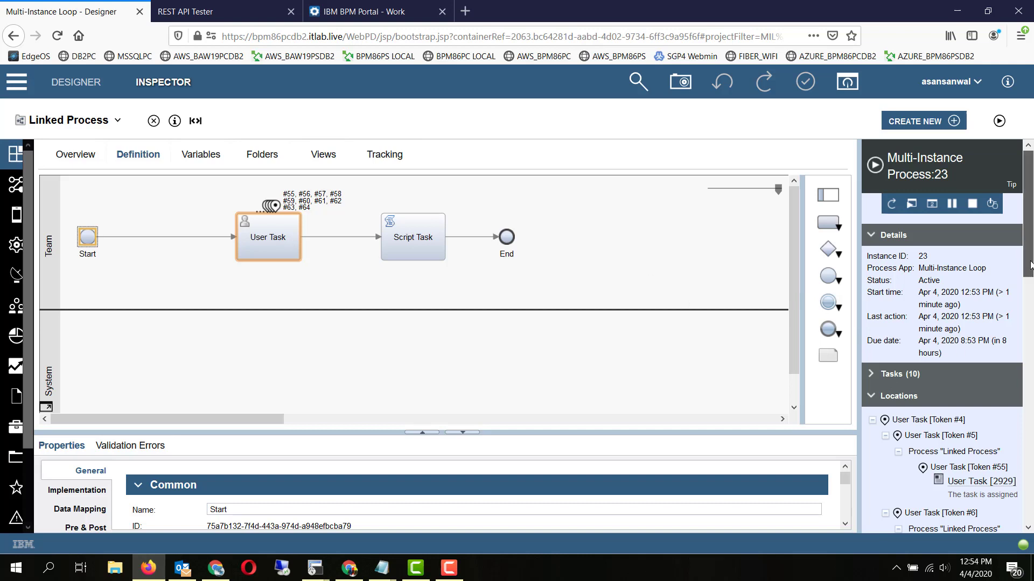
{"action": "scroll", "coordinate": [1005, 370], "scroll_direction": "down", "scroll_amount": 10}
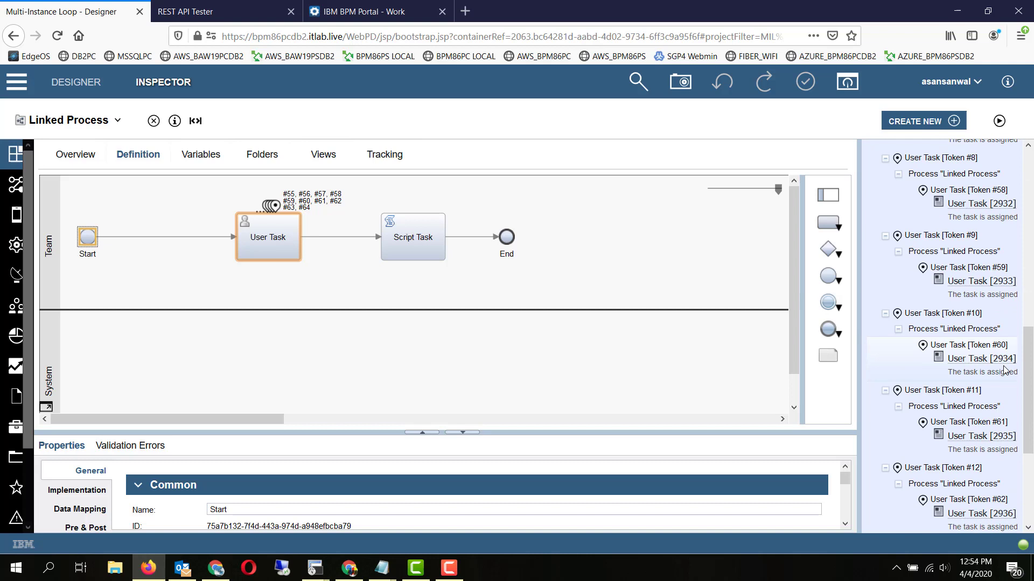
{"action": "left_click", "coordinate": [967, 358]}
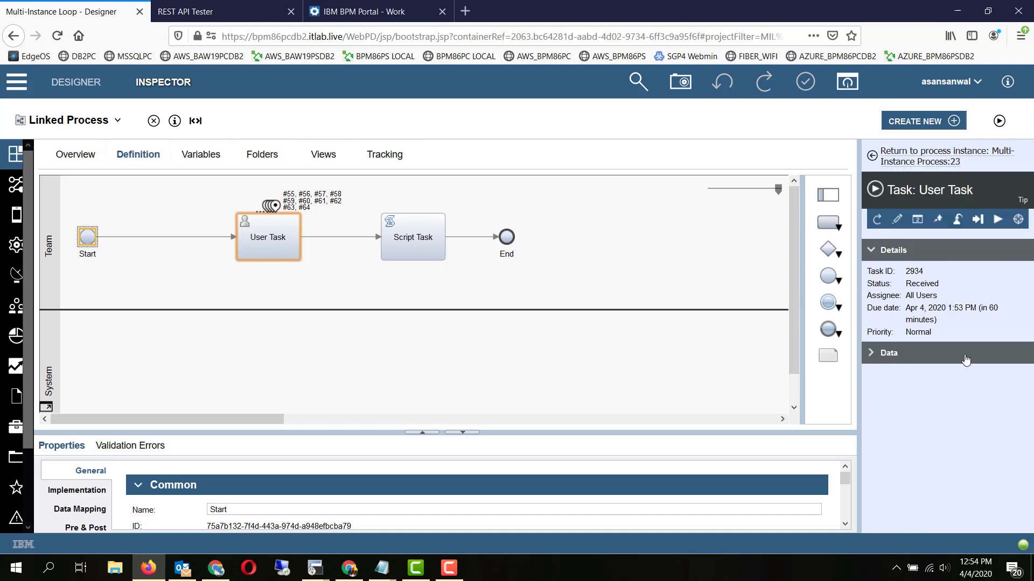
Claim User Task 2934, mark it Done, and close the task window.
{"action": "left_click", "coordinate": [997, 221]}
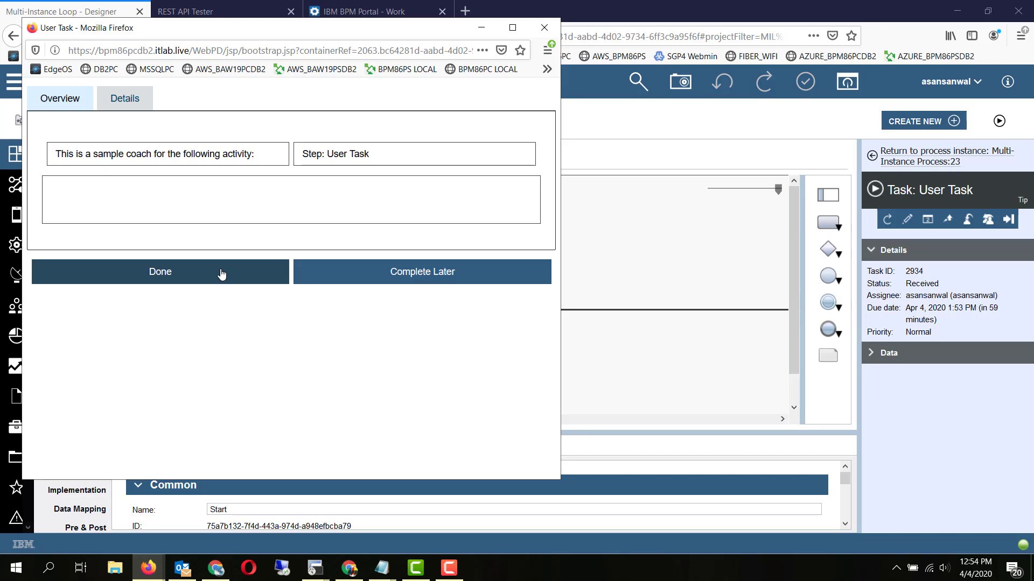
{"action": "left_click", "coordinate": [220, 273]}
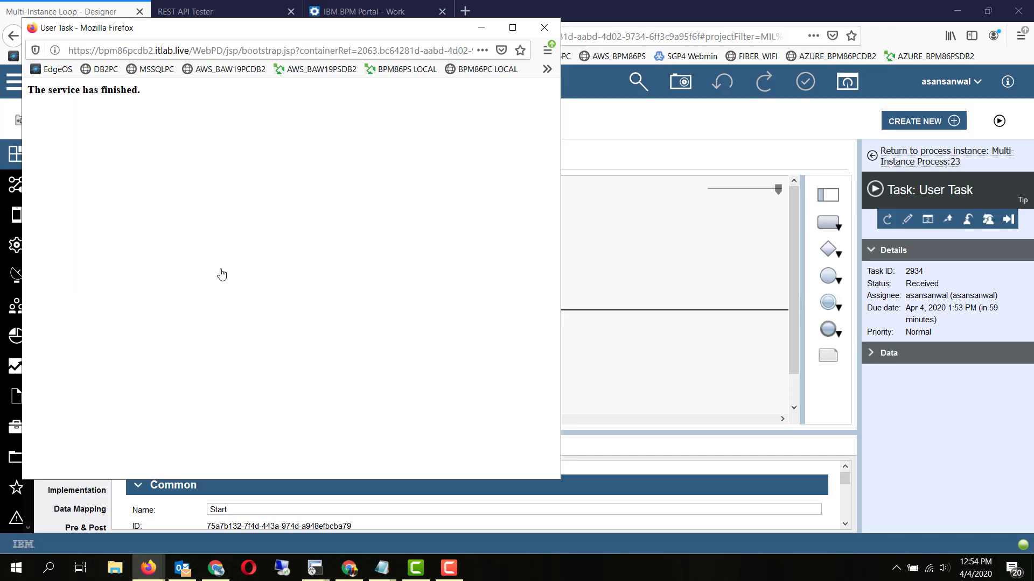
{"action": "left_click", "coordinate": [544, 27]}
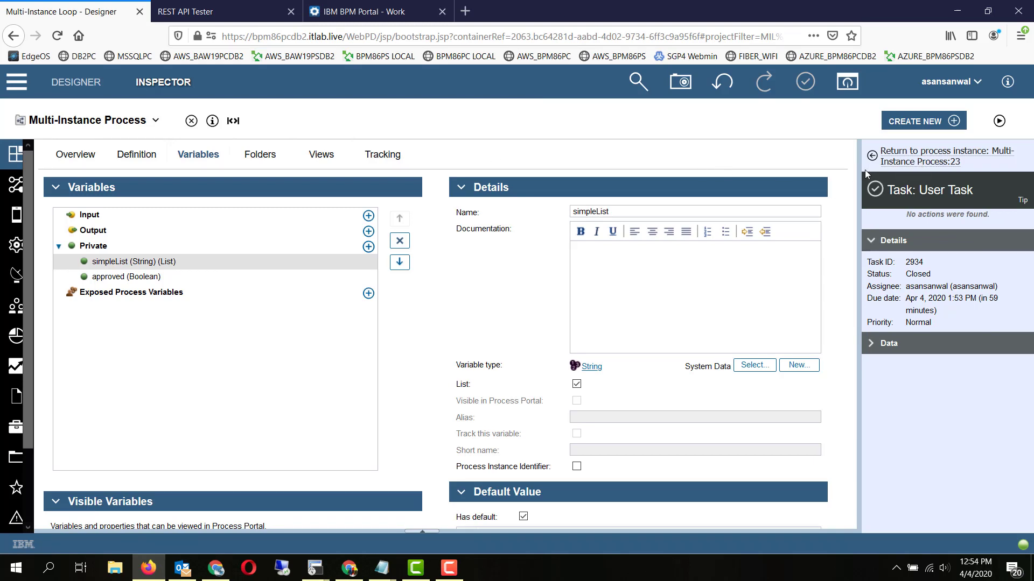
Return to instance 23 to check its Completed status, data values and ten tasks.
{"action": "left_click", "coordinate": [915, 159]}
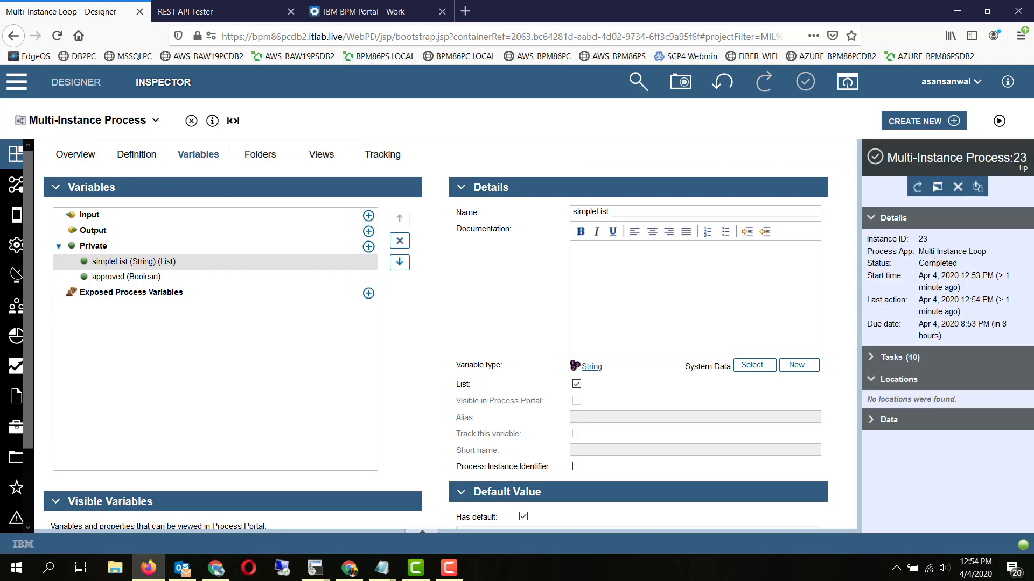
{"action": "left_click_drag", "start_coordinate": [958, 264], "coordinate": [924, 263]}
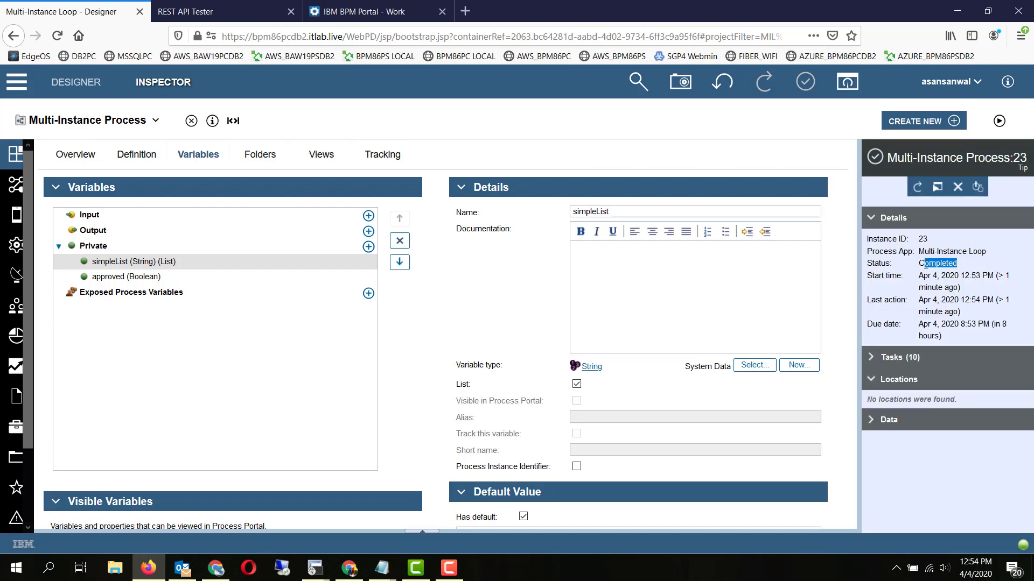
{"action": "left_click", "coordinate": [869, 419]}
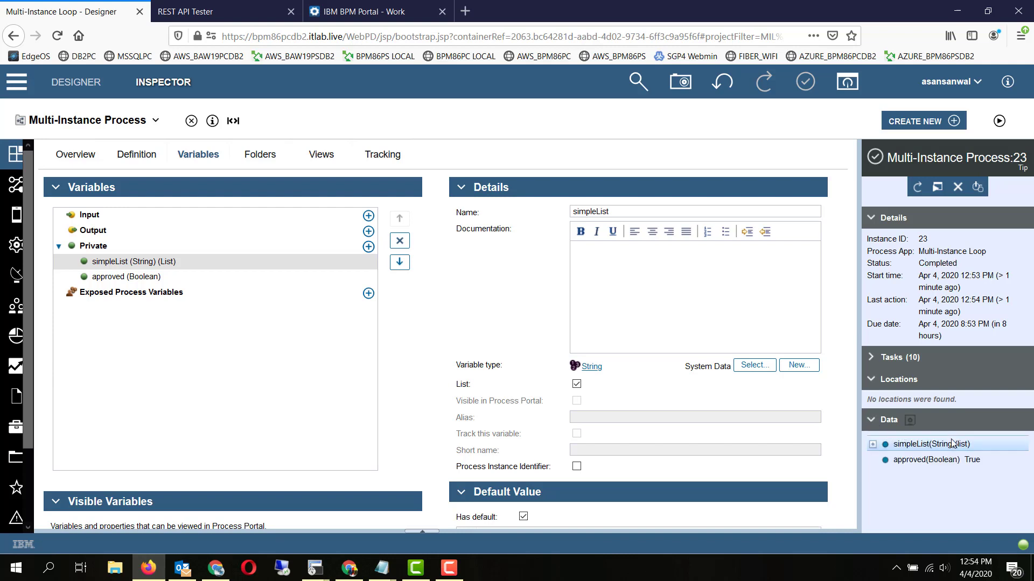
{"action": "left_click", "coordinate": [873, 359]}
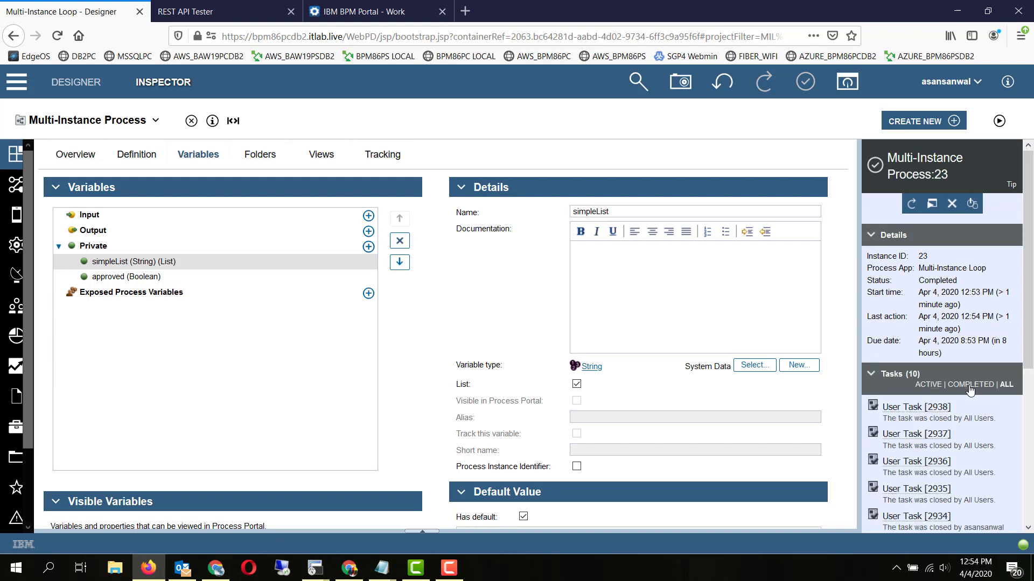
Scroll down the instance's Tasks list to review the remaining entries.
{"action": "left_click_drag", "start_coordinate": [1032, 298], "coordinate": [1032, 380]}
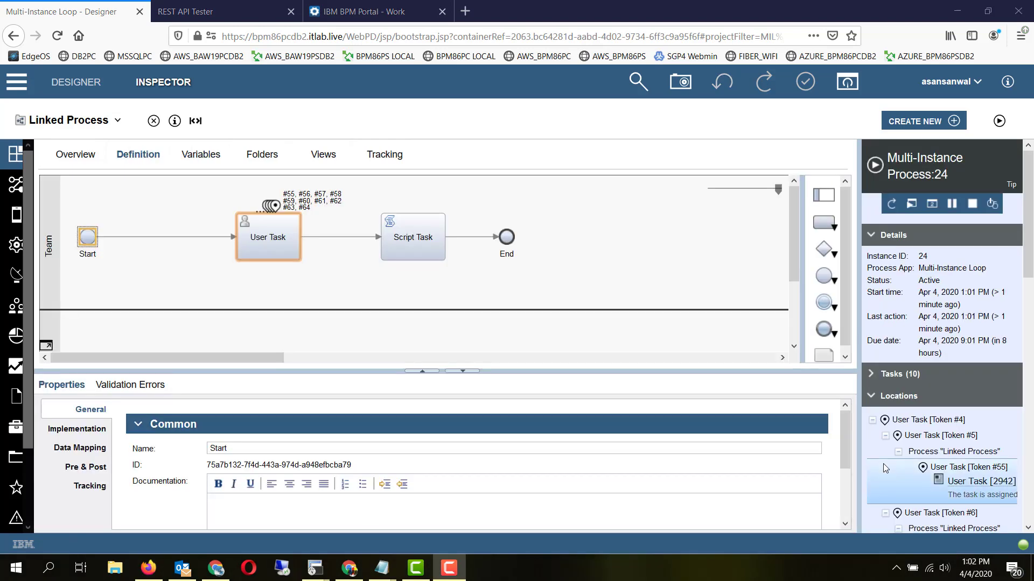